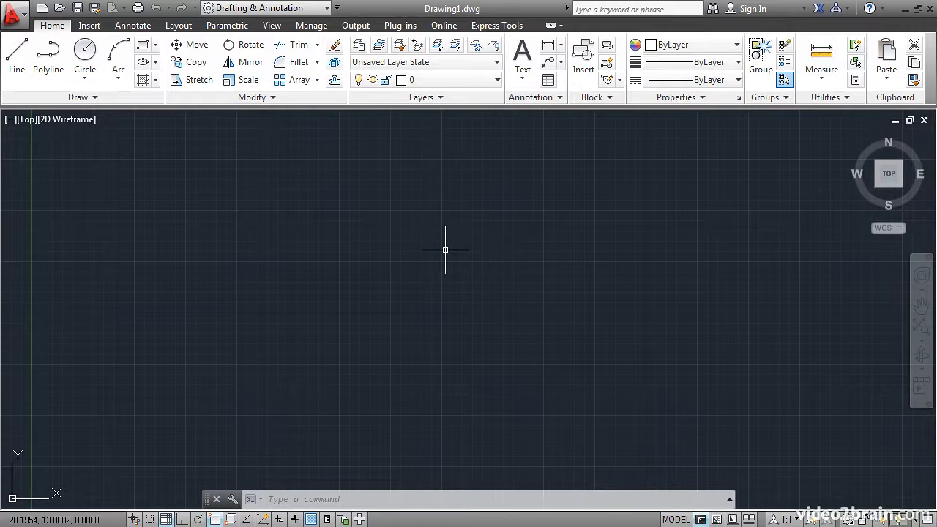
# - Create a new drawing from the "acad -Named Plot Styles" template
pyautogui.click(42, 9)
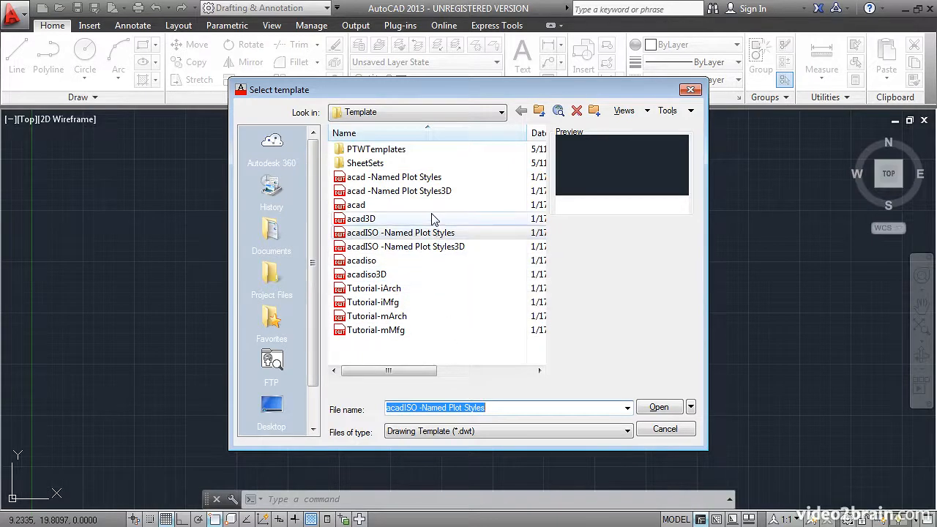
pyautogui.click(458, 178)
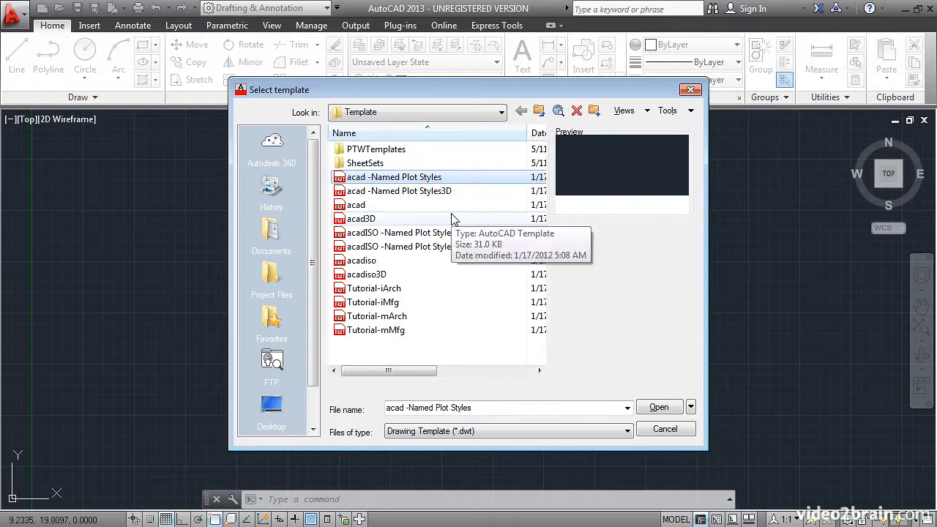
pyautogui.click(412, 233)
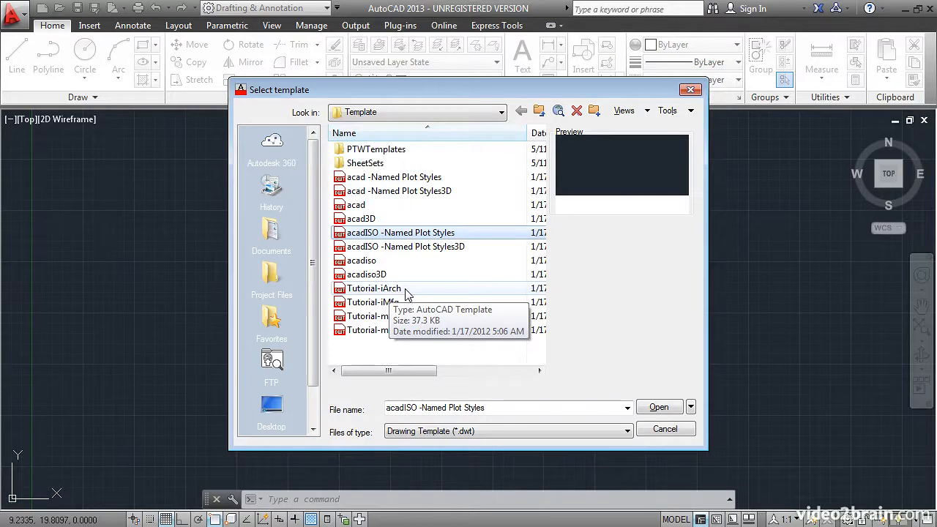
pyautogui.click(381, 209)
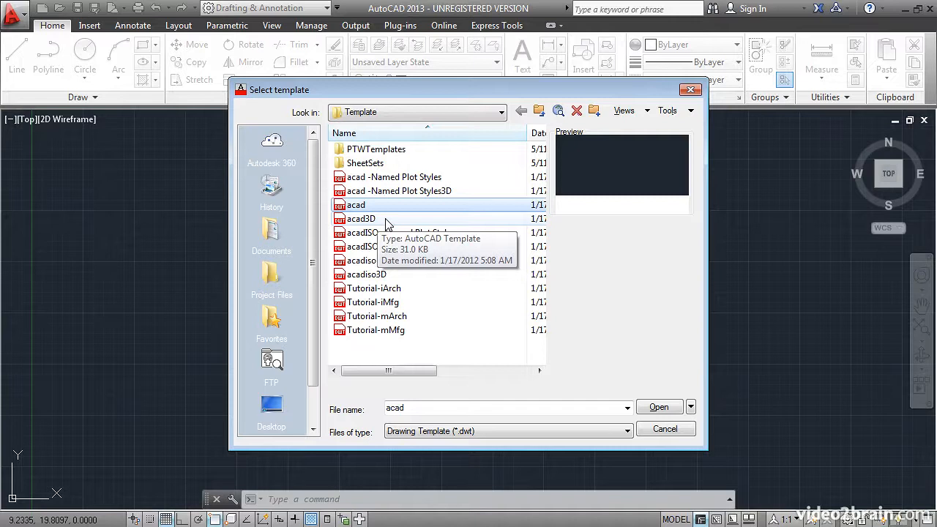
pyautogui.click(393, 179)
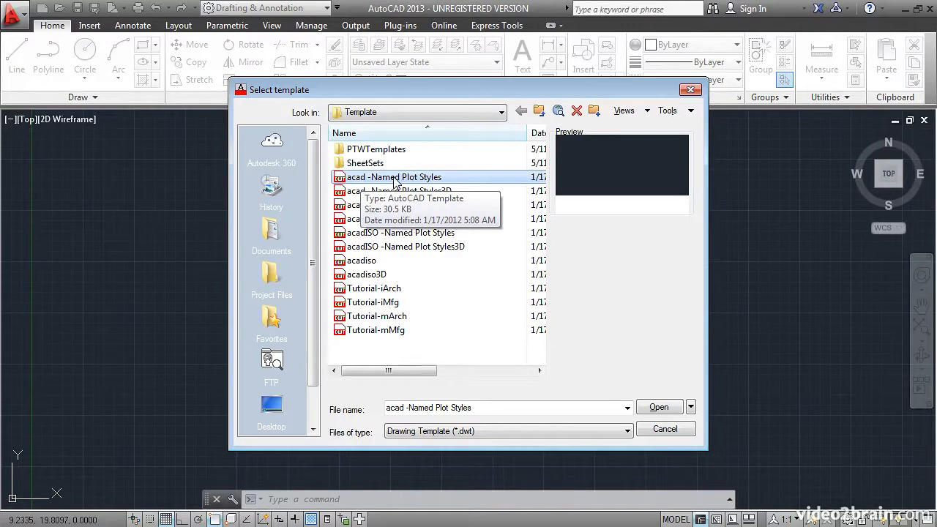
pyautogui.click(657, 408)
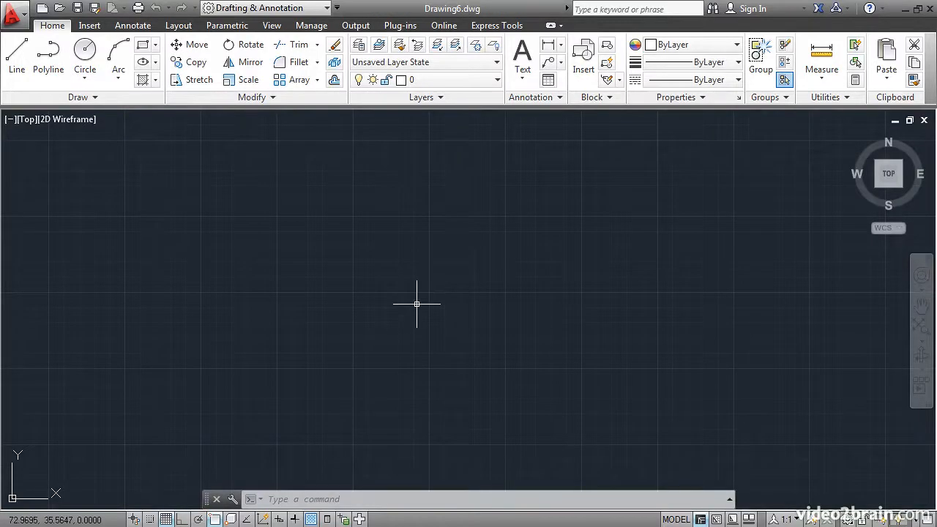
# - Set the drawing's length units to Architectural and accept East as the base angle direction
pyautogui.write('UN')
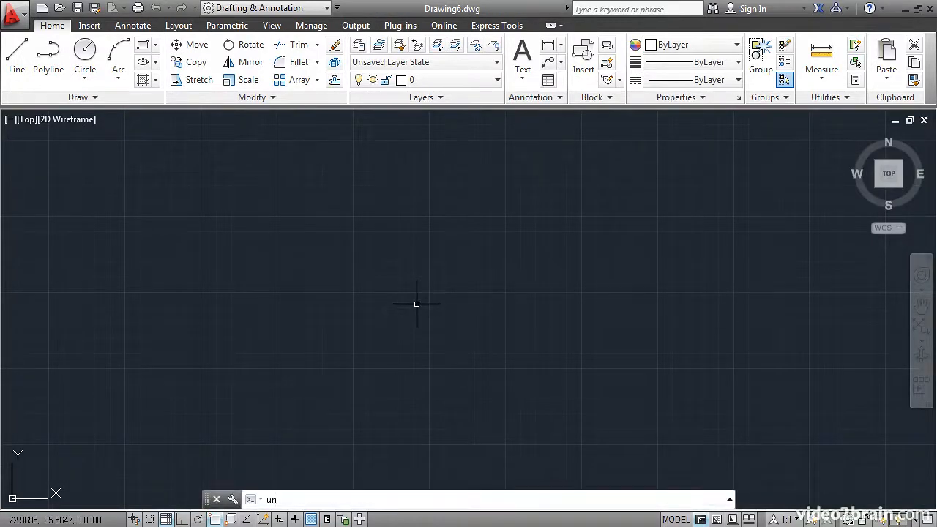
pyautogui.press('Return')
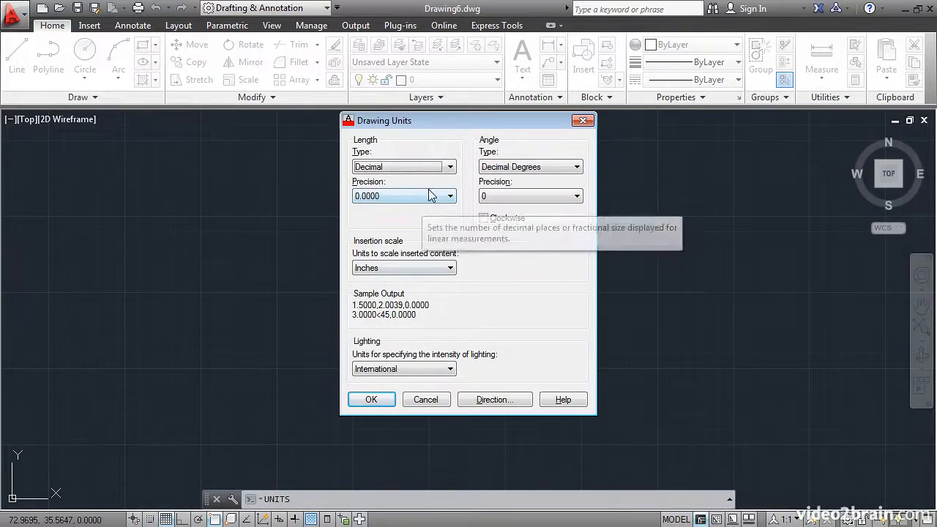
pyautogui.click(450, 167)
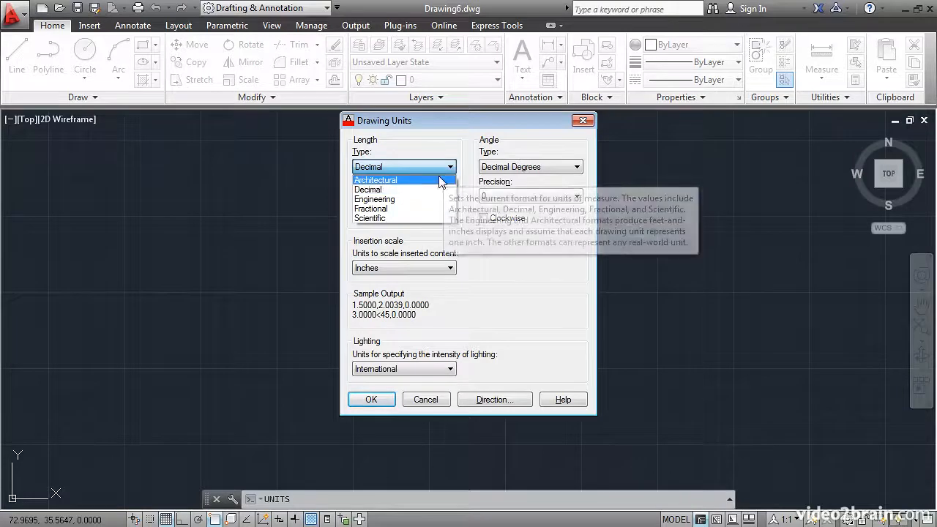
pyautogui.click(439, 178)
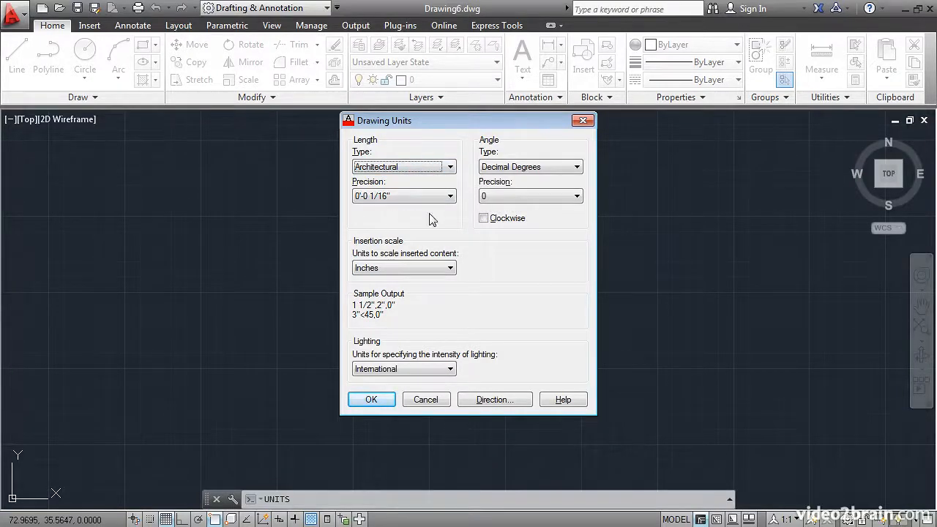
pyautogui.click(503, 400)
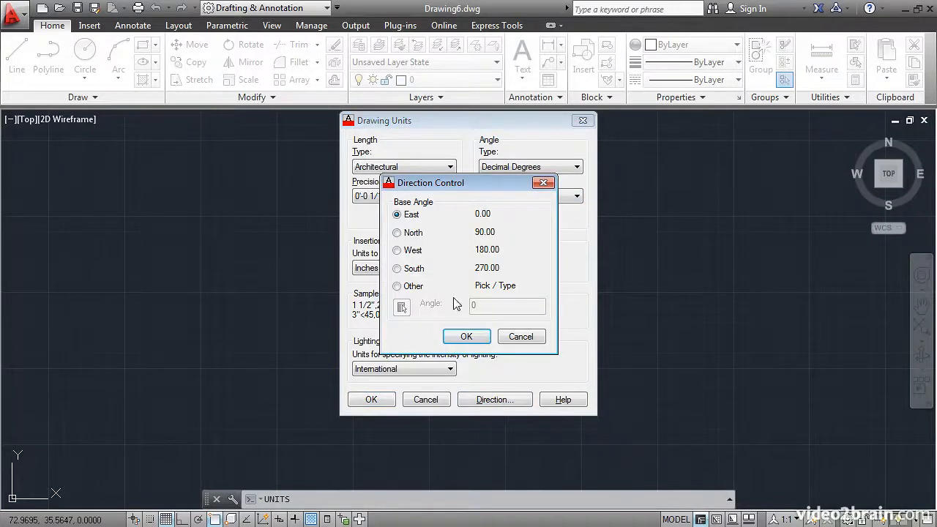
pyautogui.click(468, 336)
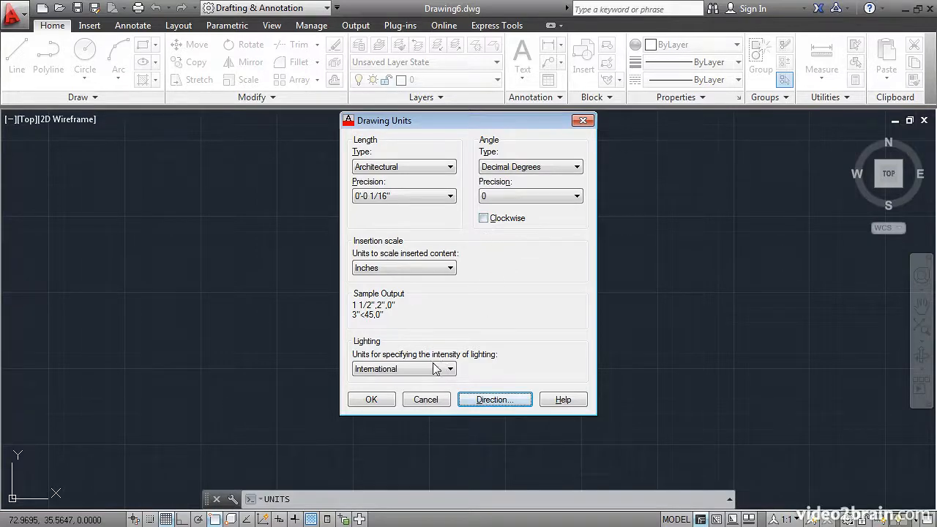
pyautogui.click(382, 395)
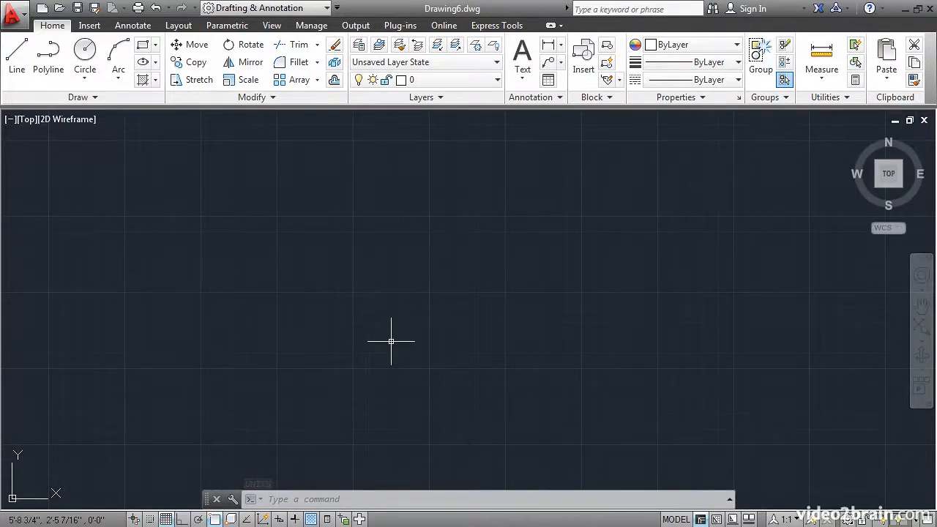
# - Create a new layer named A-Wall and set its color to red
pyautogui.write('LA')
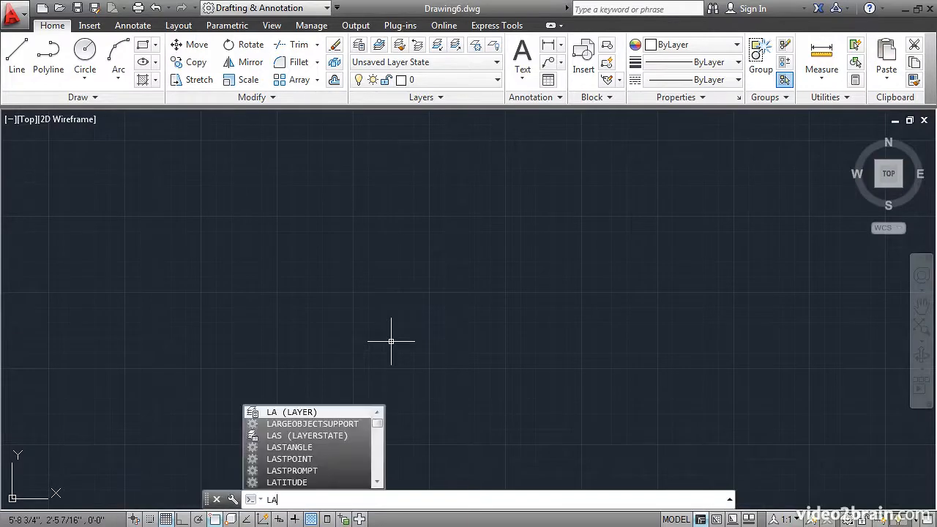
pyautogui.press('Return')
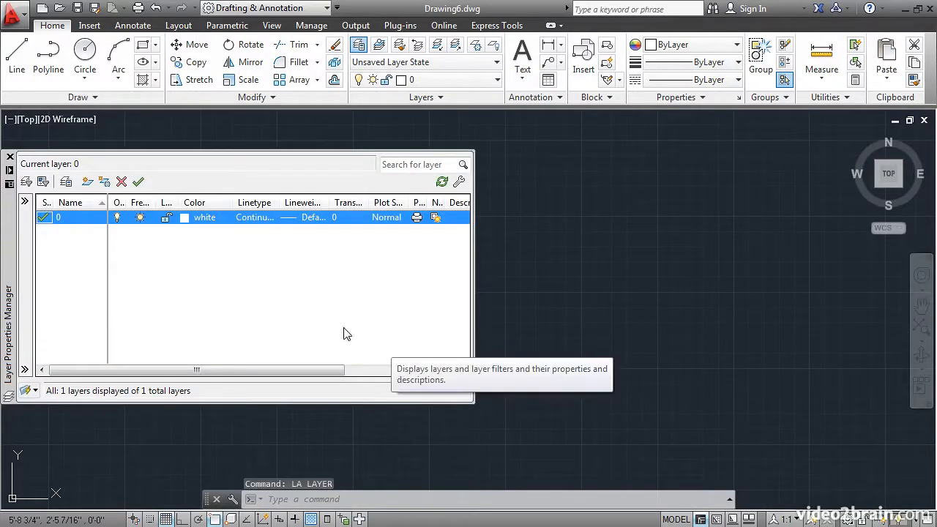
pyautogui.click(86, 184)
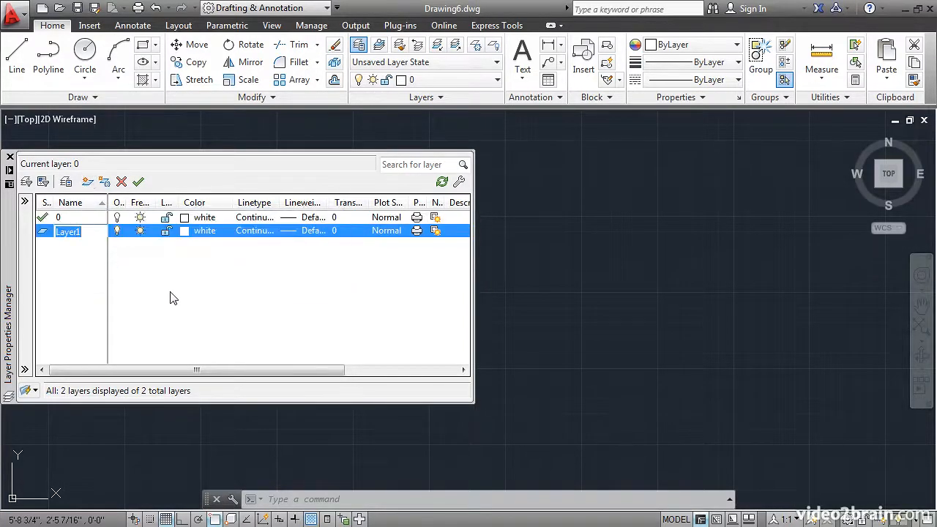
pyautogui.write('A-Wall')
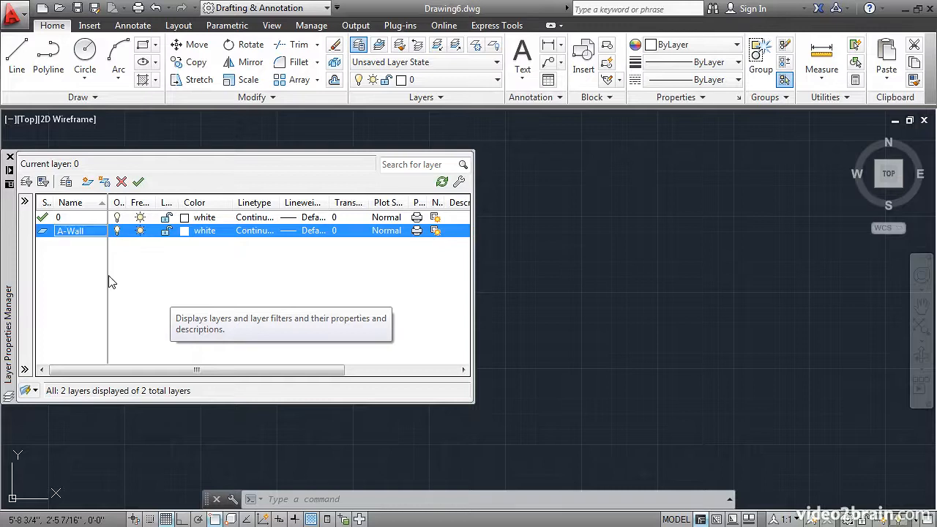
pyautogui.click(184, 232)
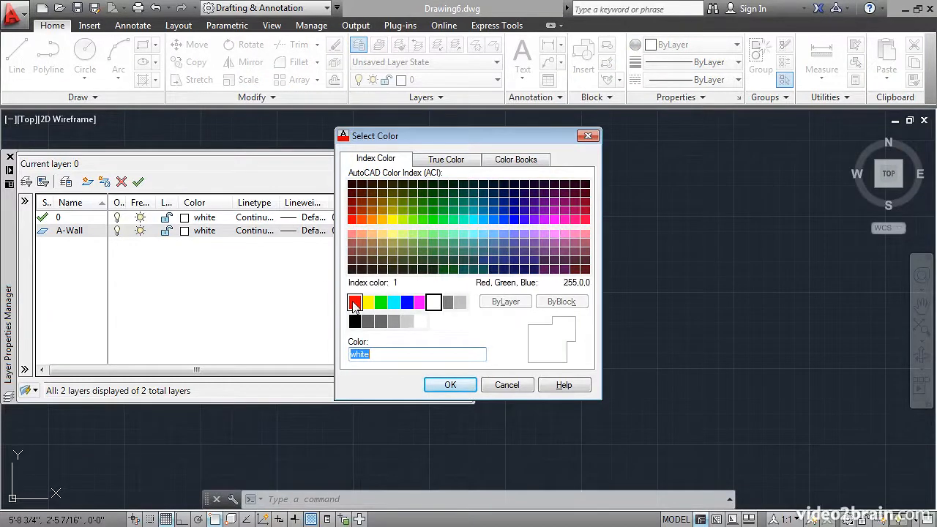
pyautogui.click(354, 302)
pyautogui.click(450, 386)
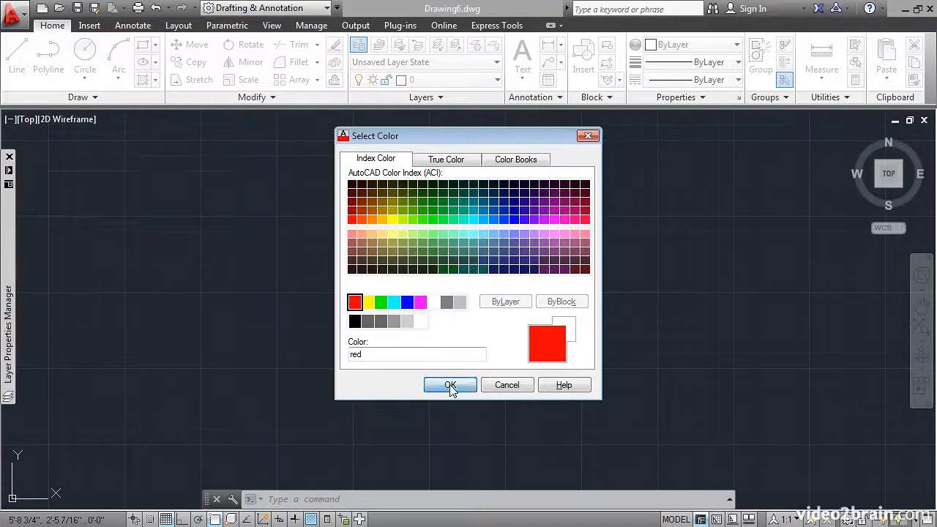
pyautogui.moveTo(9, 260)
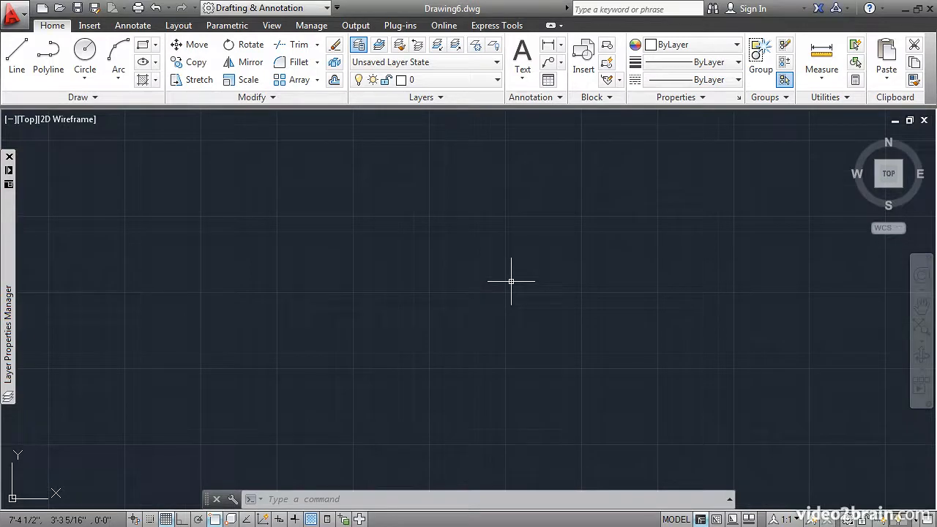
# - Set the arc and circle smoothness to 2000 in the display options
pyautogui.write('op')
pyautogui.press('Return')
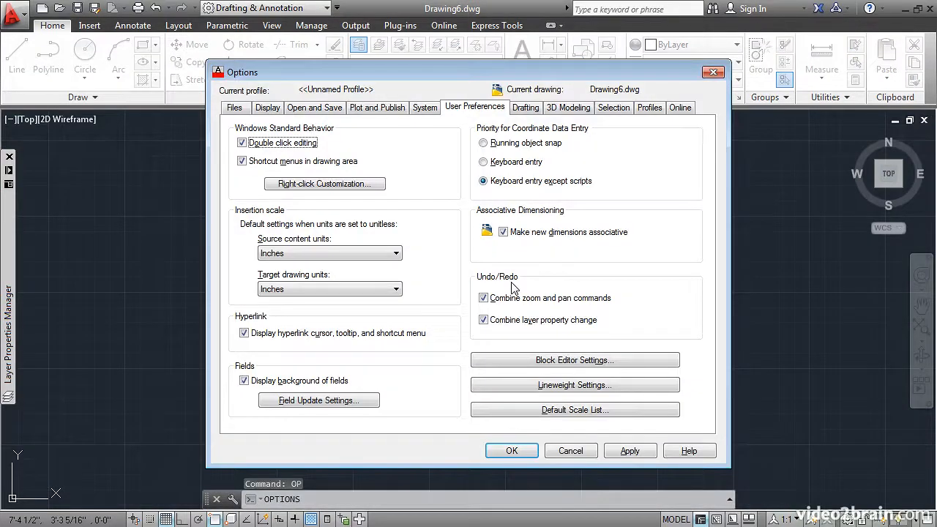
pyautogui.click(268, 110)
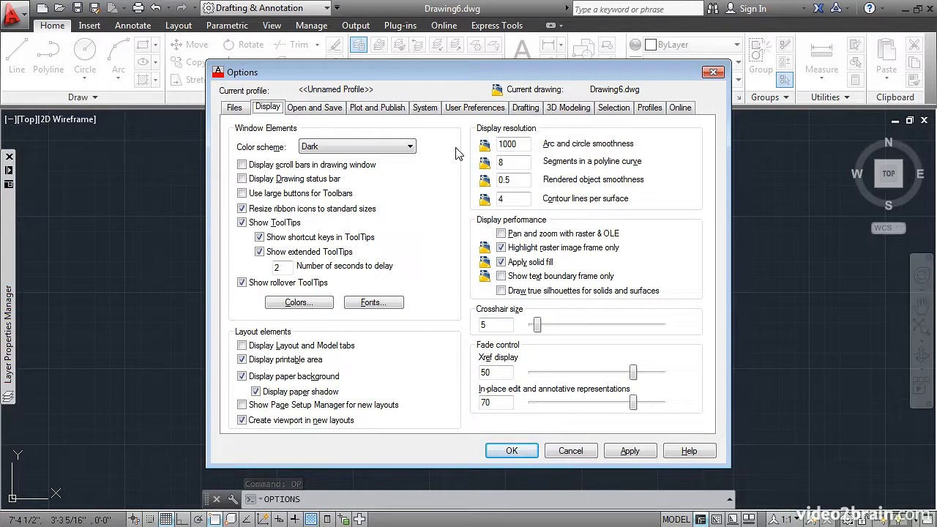
pyautogui.moveTo(524, 145); pyautogui.dragTo(485, 148)
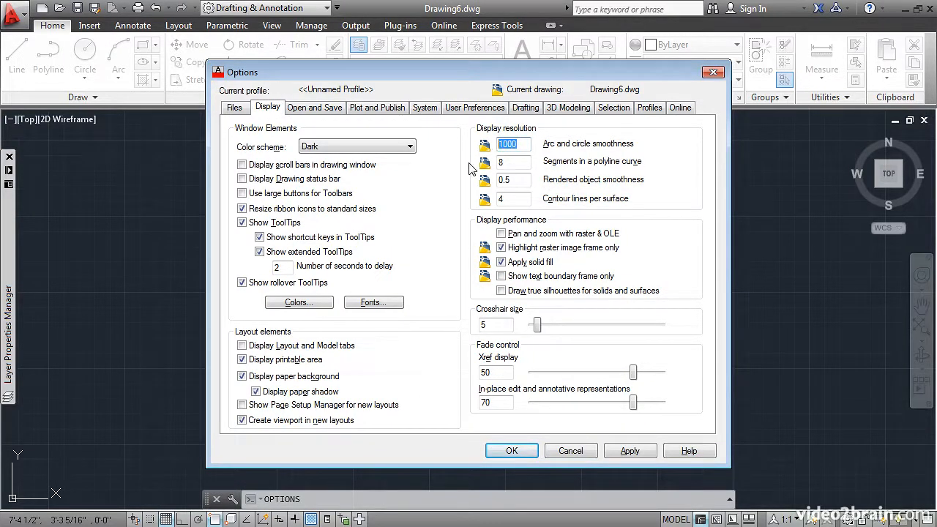
pyautogui.write('2000')
pyautogui.click(503, 452)
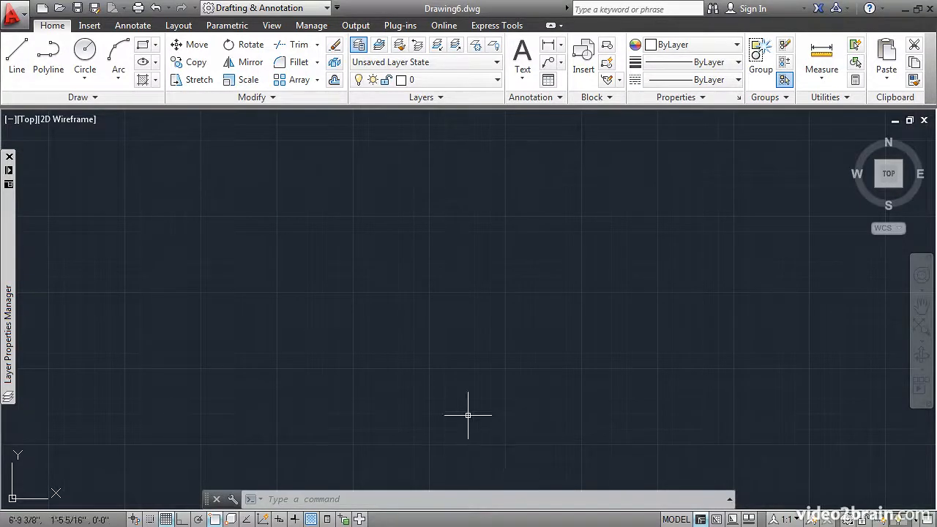
# - Save the drawing as a drawing template named "My custom template" in the Template folder
pyautogui.click(16, 22)
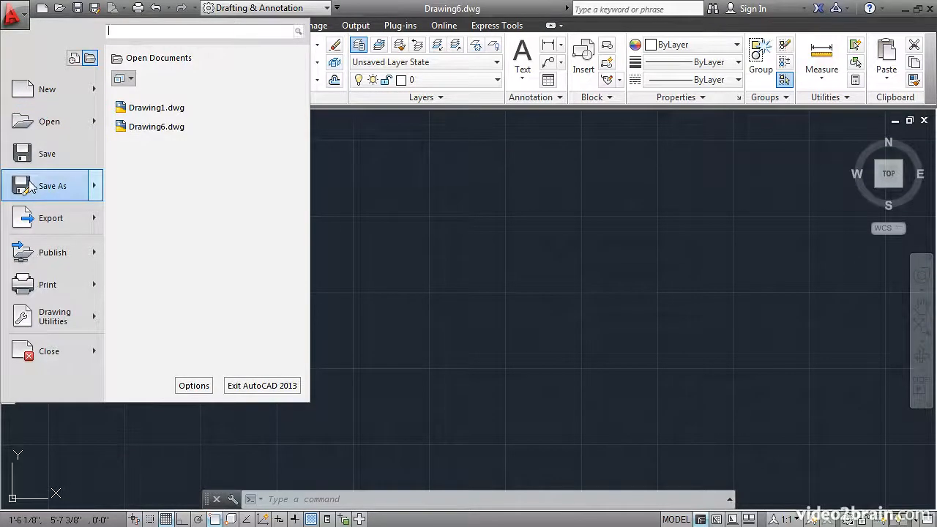
pyautogui.moveTo(30, 187)
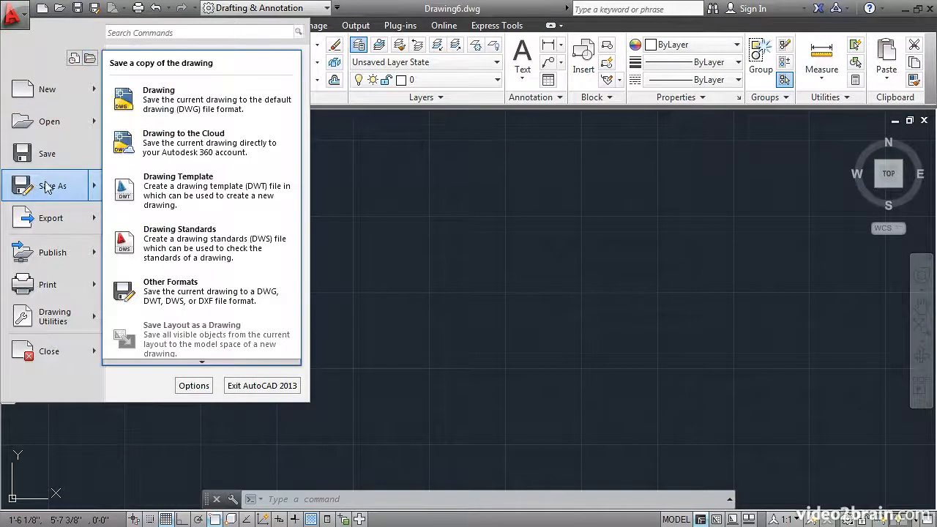
pyautogui.click(154, 192)
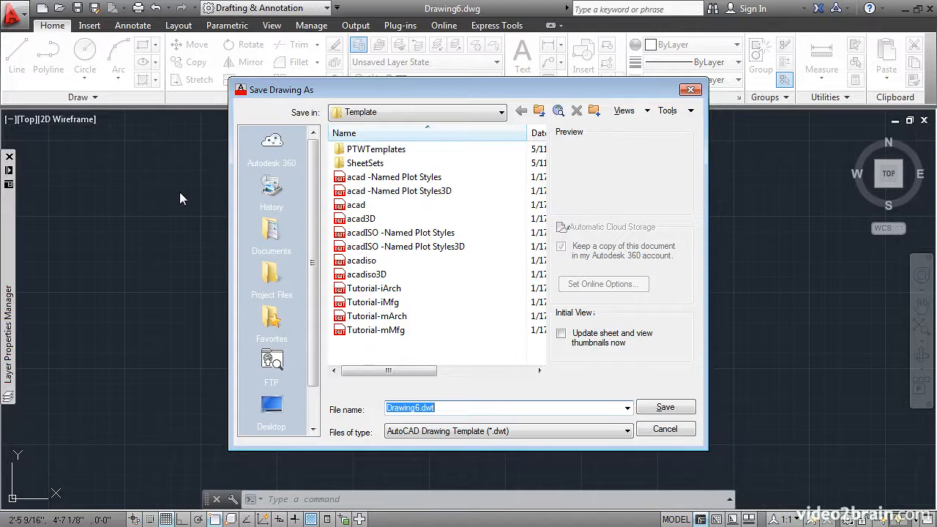
pyautogui.write('My custom template')
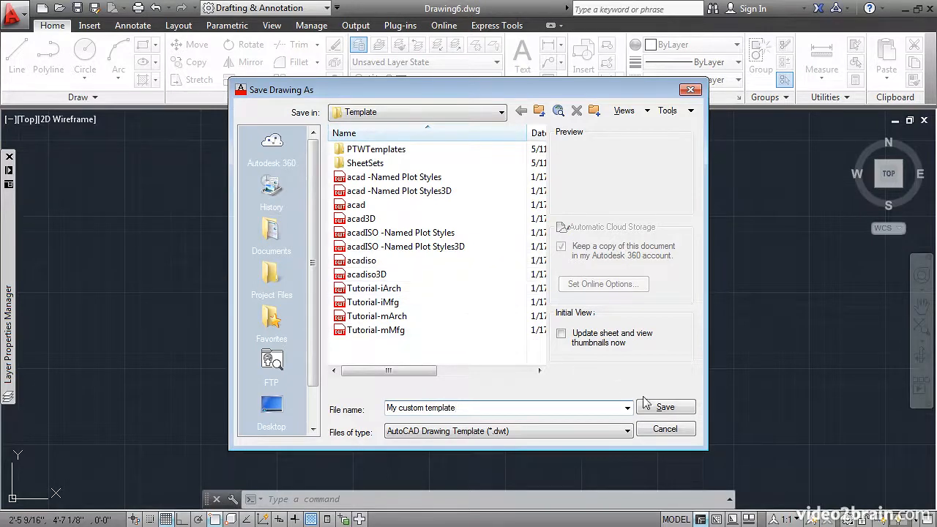
pyautogui.click(656, 408)
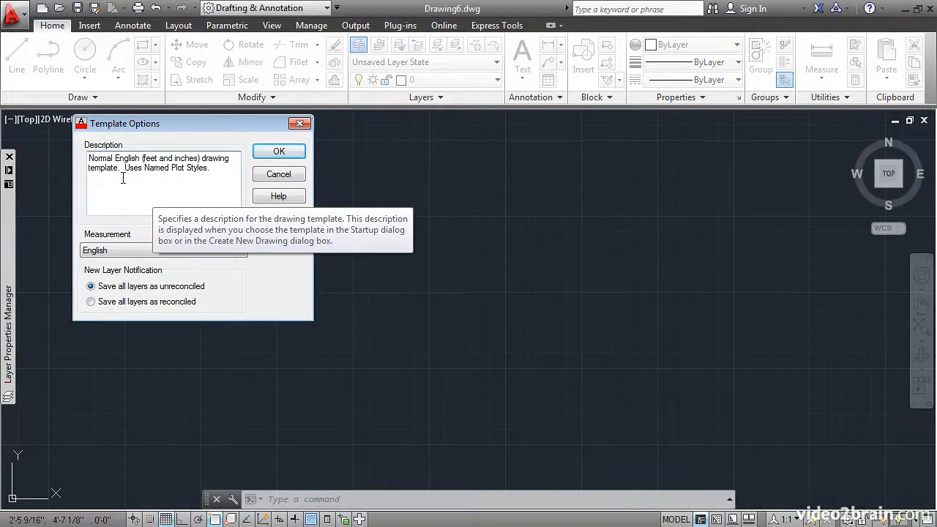
# - Add "Uses Architectural units." to the end of the template description and accept the template options
pyautogui.click(218, 176)
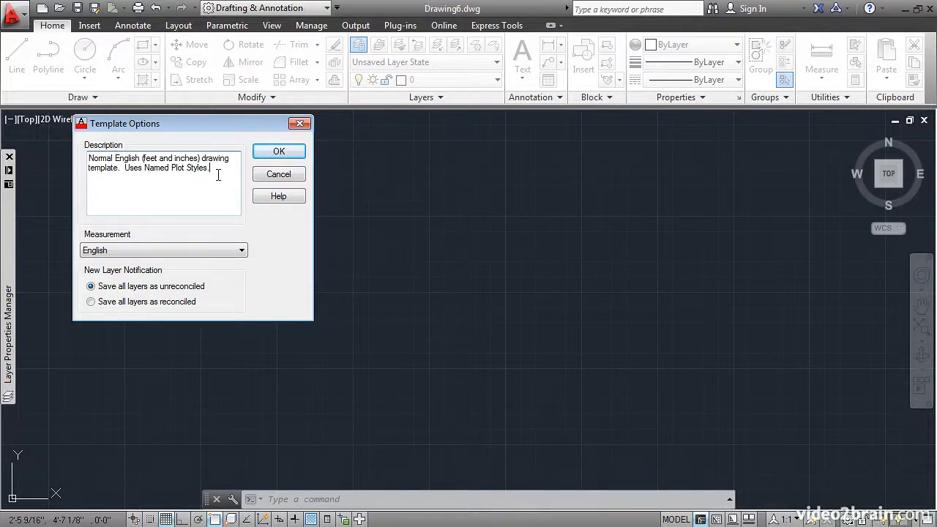
pyautogui.write('Uses')
pyautogui.write(' Arc')
pyautogui.write('hitectural units.')
pyautogui.click(265, 153)
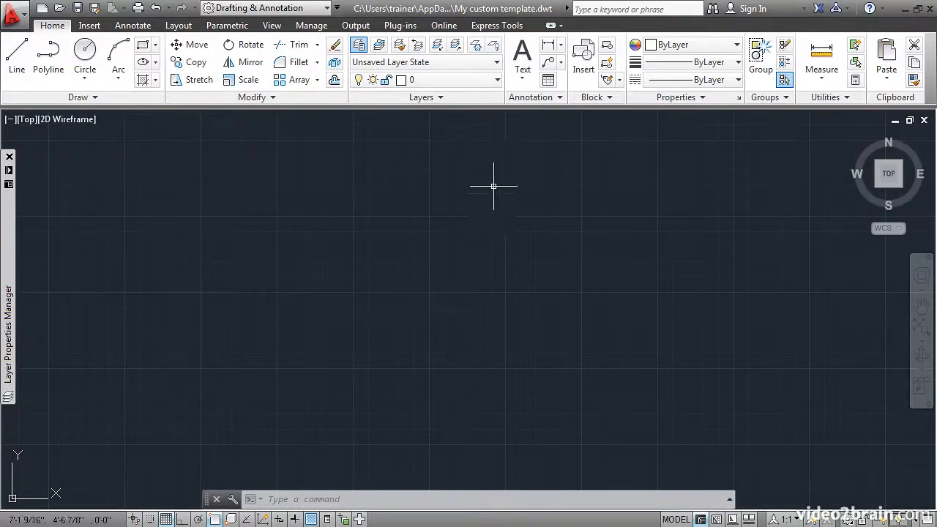
# - Close the custom template file with the CLOSE command
pyautogui.write('CLO')
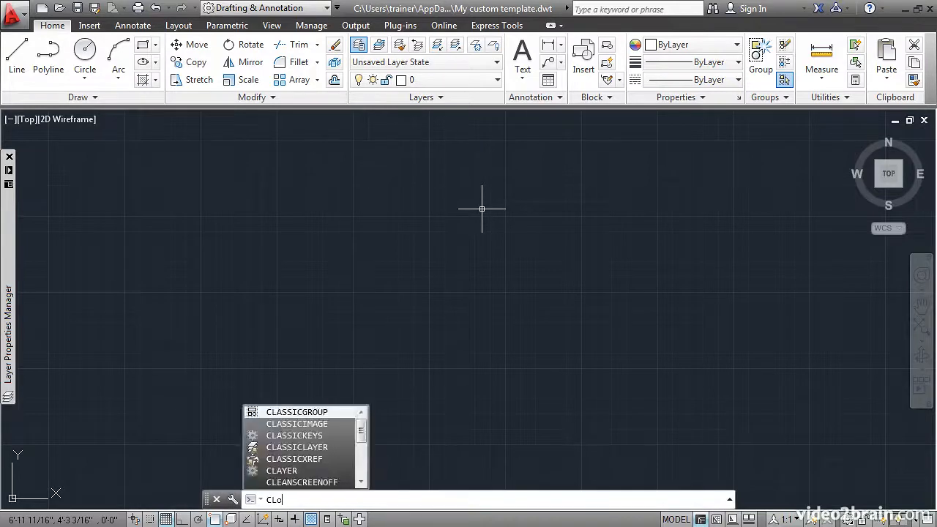
pyautogui.write('se')
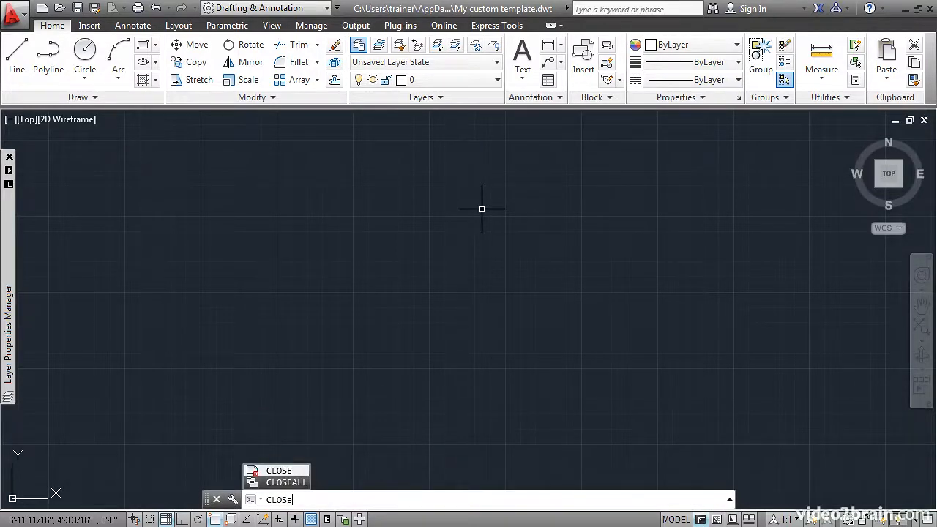
pyautogui.press('Return')
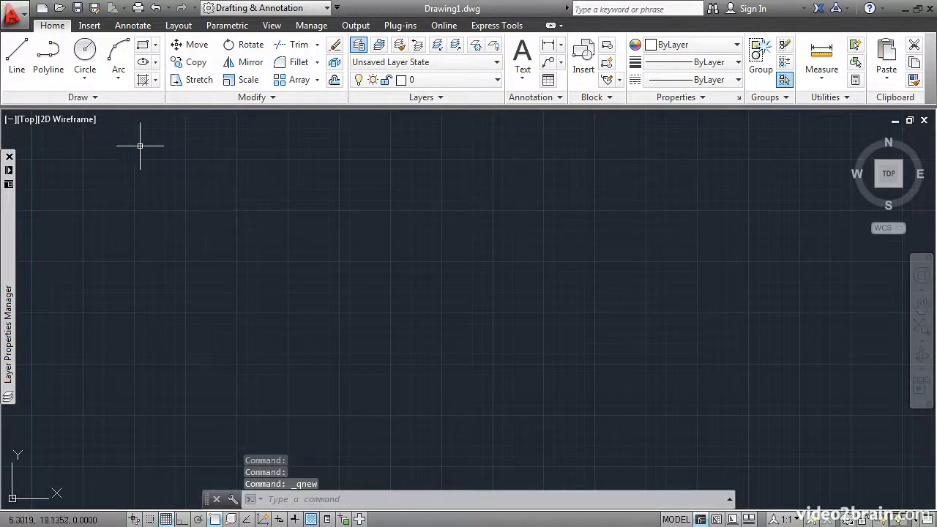
# - Create a new drawing from "My custom template"
pyautogui.click(42, 10)
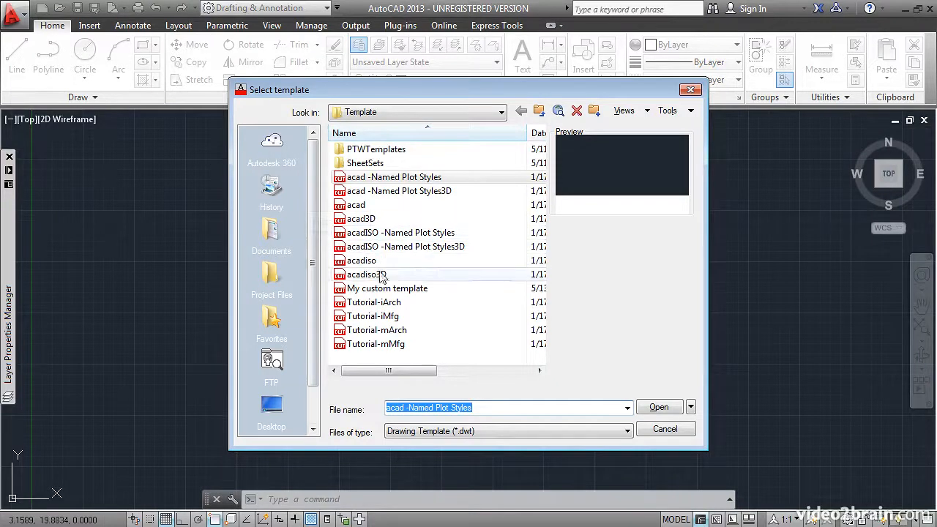
pyautogui.click(388, 288)
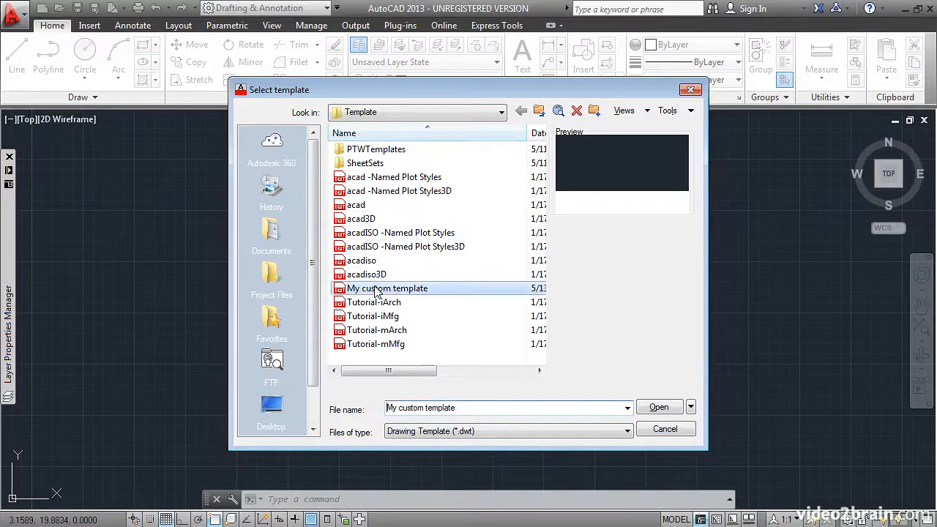
pyautogui.click(657, 409)
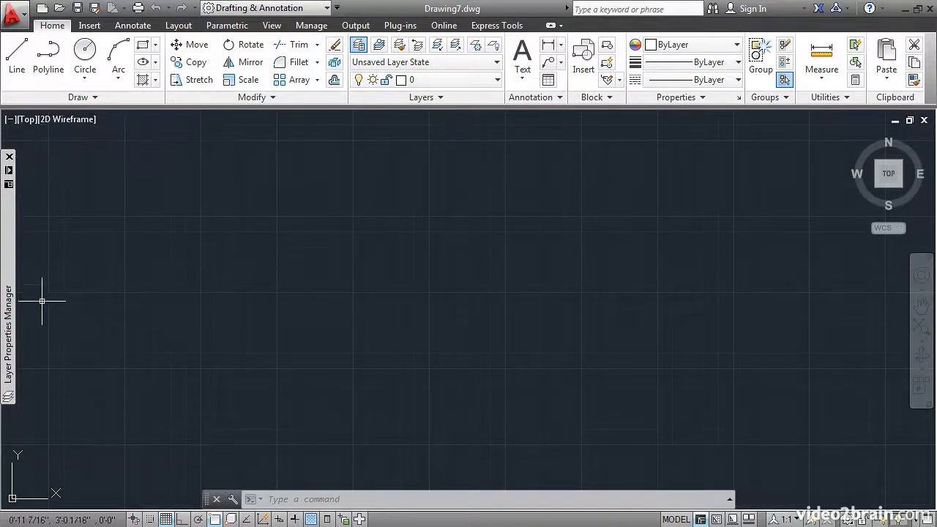
# - Check the layer list and the drawing units settings in the new drawing
pyautogui.moveTo(11, 284)
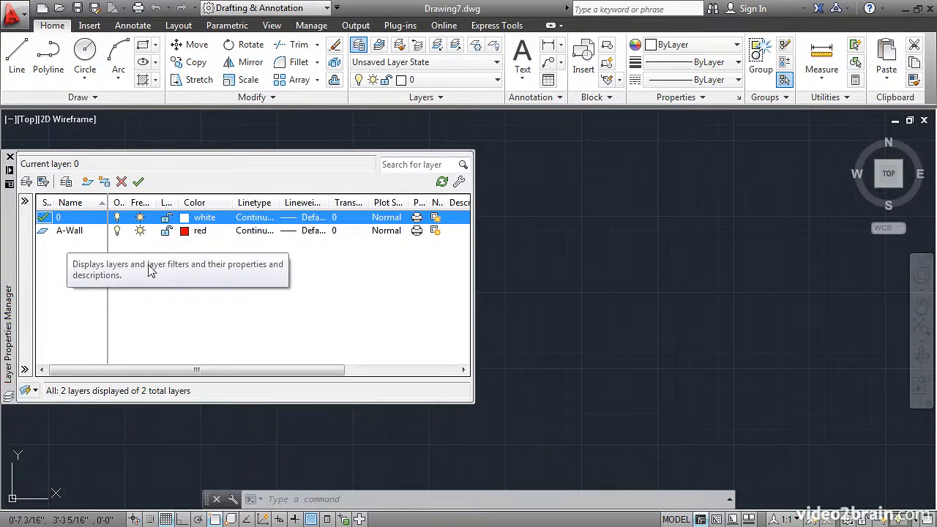
pyautogui.write('un')
pyautogui.press('Return')
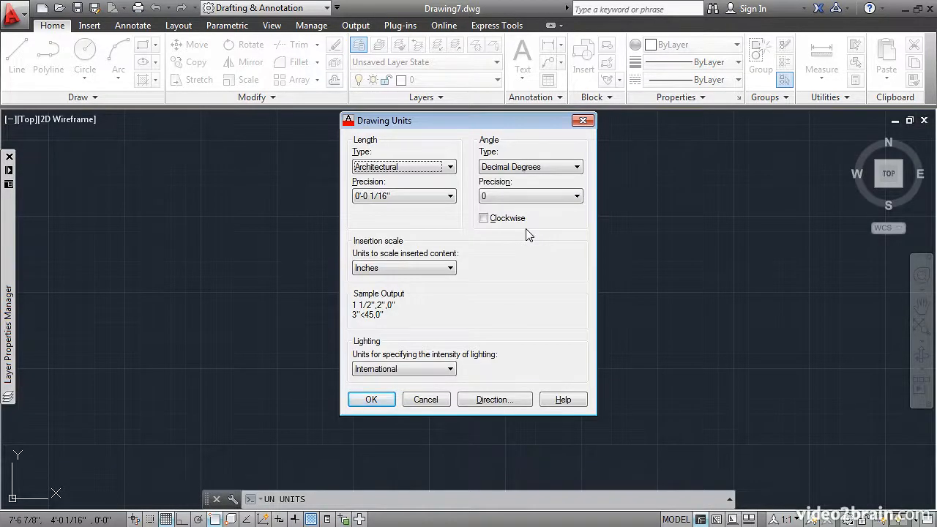
pyautogui.press('Return')
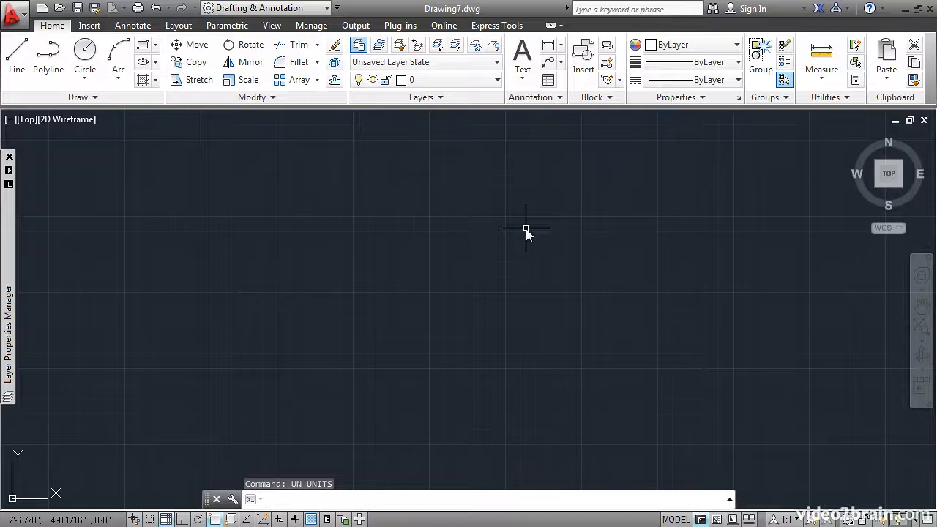